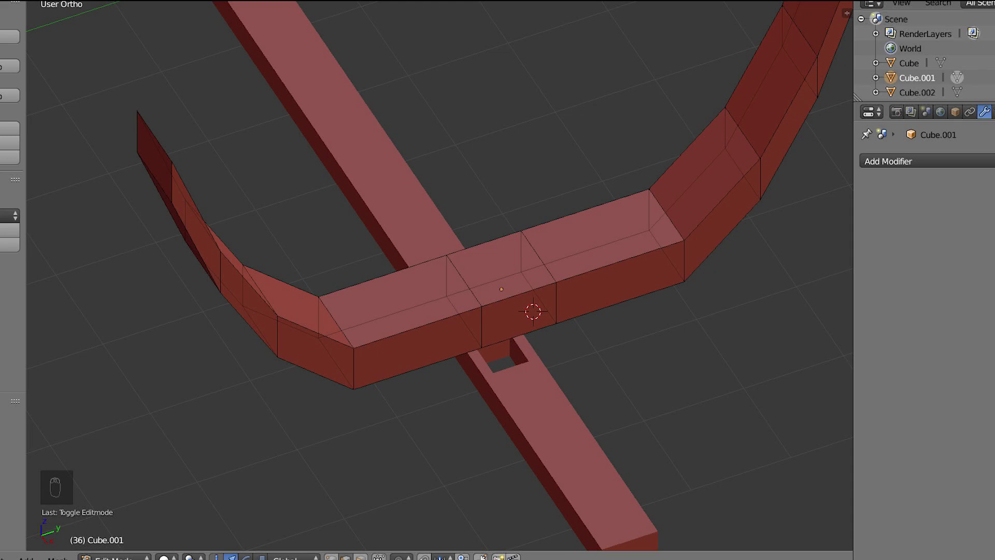
# Examine how the U-shaped piece sits over the long beam and its rectangular hole from several angles
pyautogui.moveTo(498, 280); pyautogui.dragTo(512, 256, button='middle')
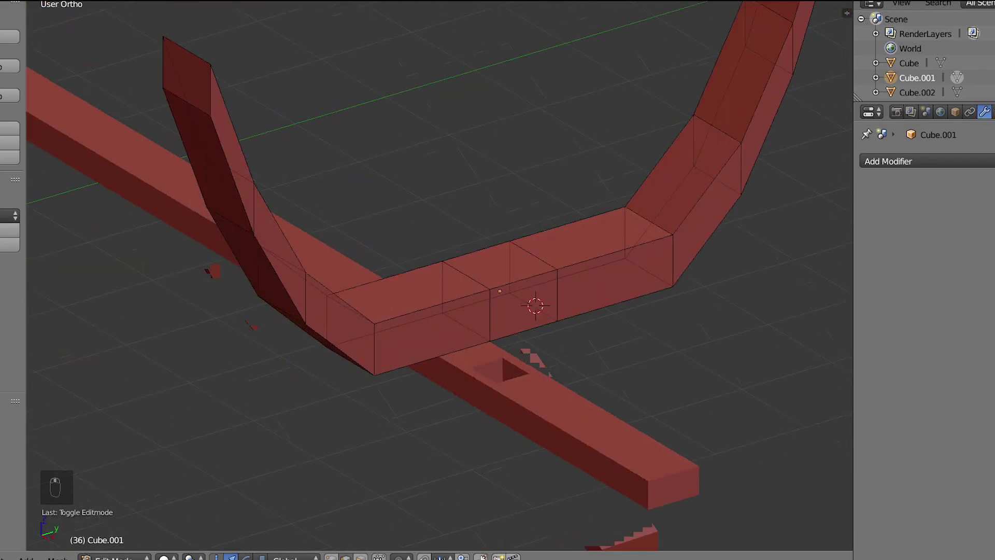
pyautogui.moveTo(425, 290); pyautogui.dragTo(363, 298, button='middle')
pyautogui.press('Tab')
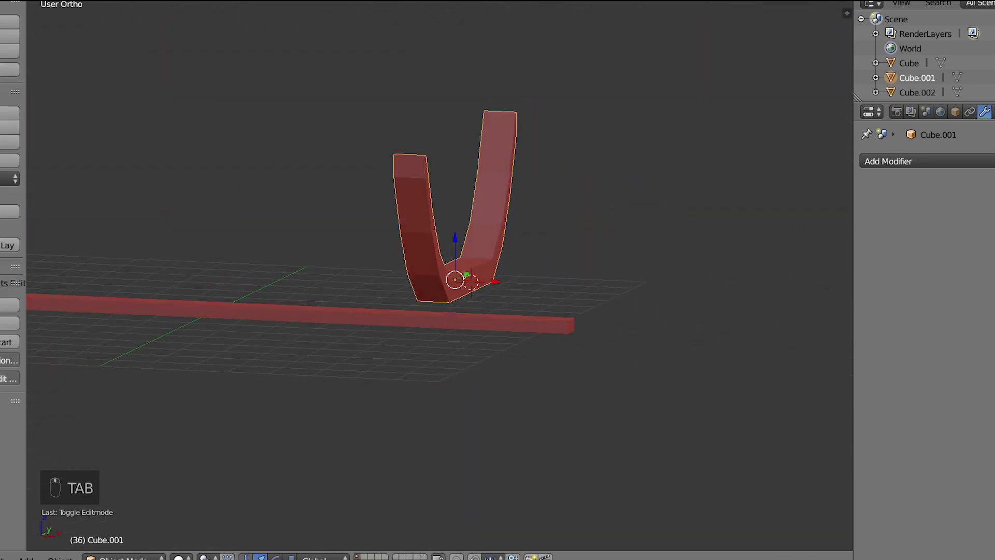
pyautogui.moveTo(498, 280); pyautogui.dragTo(440, 271, button='middle')
pyautogui.press('Tab')
pyautogui.scroll(7, 440, 275)
pyautogui.scroll(-4, 440, 275)
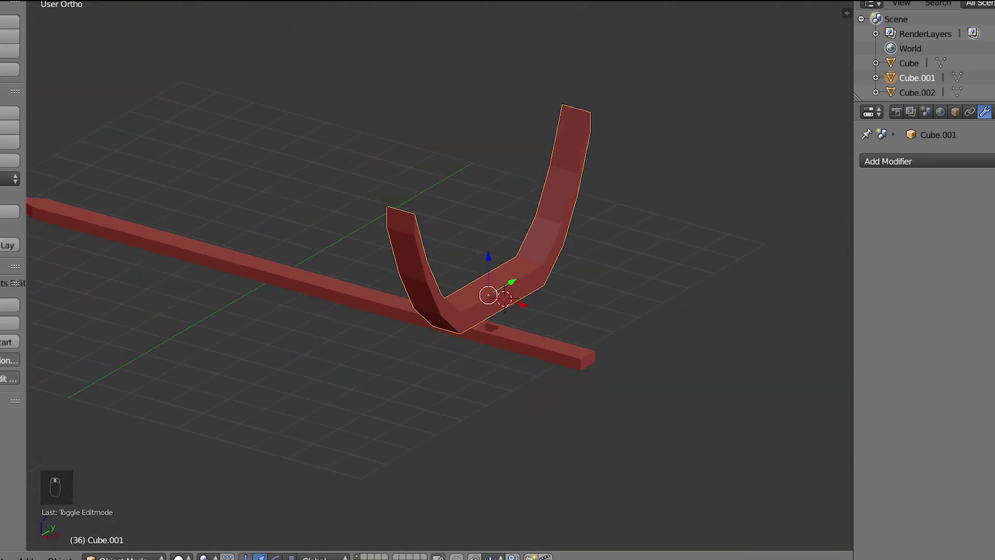
pyautogui.moveTo(362, 304); pyautogui.dragTo(499, 296, button='middle')
pyautogui.rightClick(394, 307)
pyautogui.keyDown('shift'); pyautogui.moveTo(499, 297); pyautogui.dragTo(366, 210, button='middle'); pyautogui.keyUp('shift')
pyautogui.scroll(3, 439, 276)
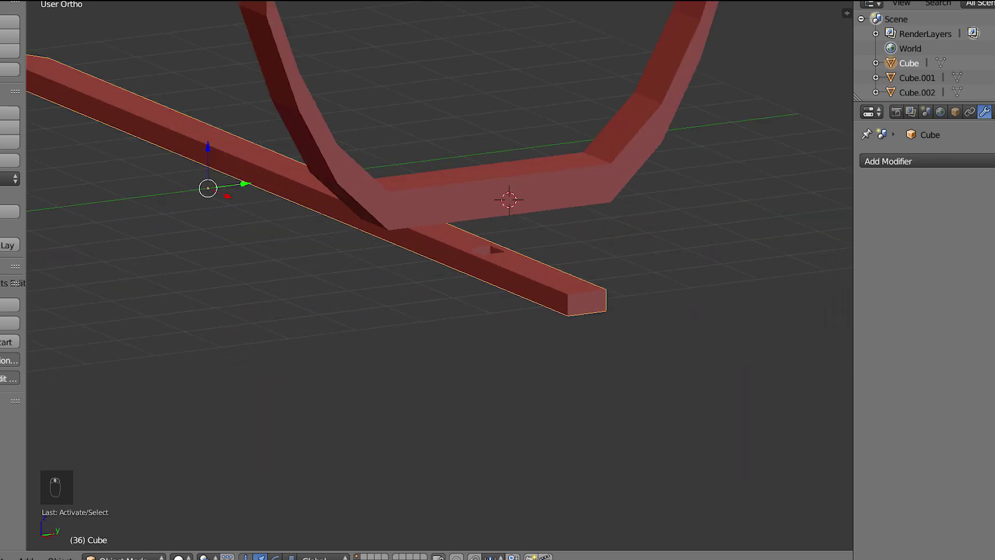
pyautogui.moveTo(439, 276); pyautogui.dragTo(363, 251, button='middle')
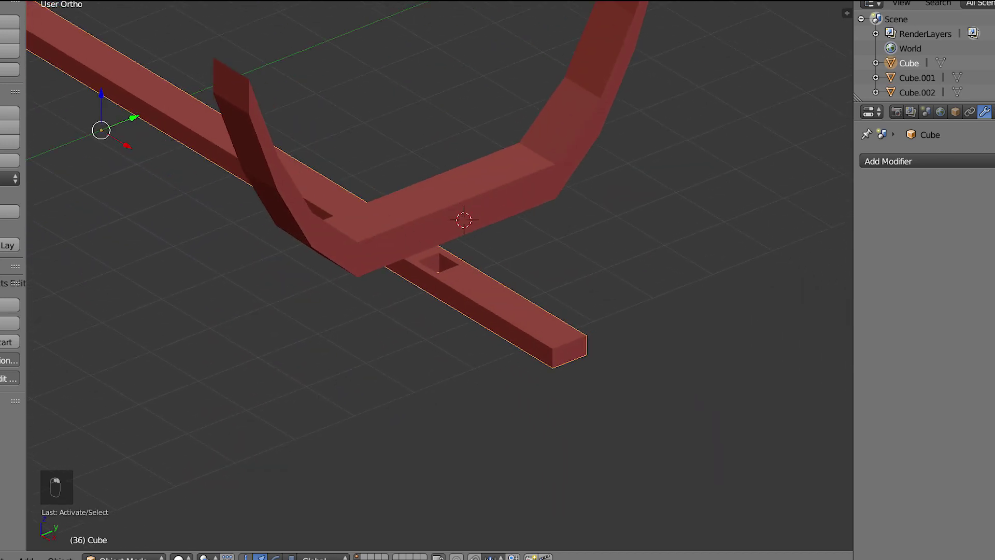
pyautogui.moveTo(497, 280); pyautogui.dragTo(482, 321, button='middle')
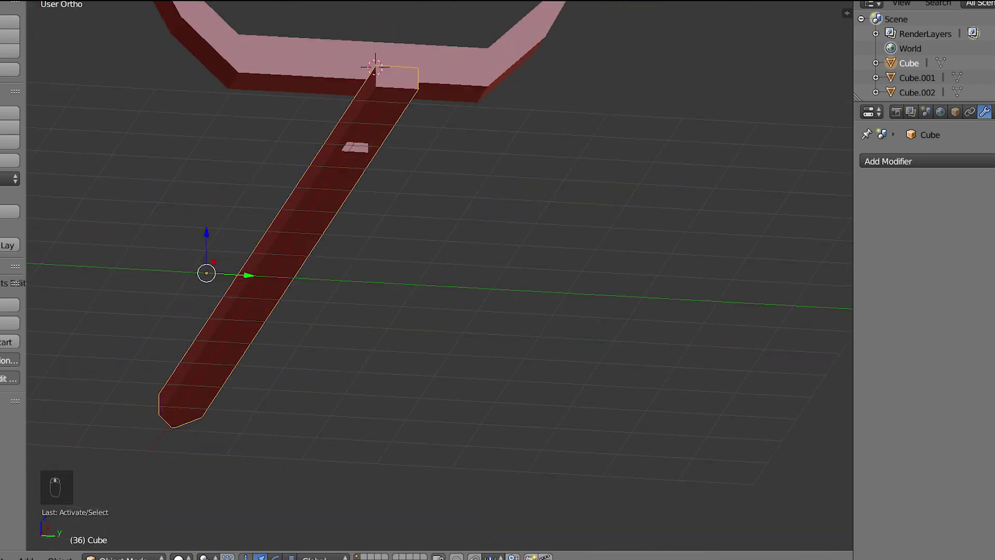
# Add a loop cut across the middle of the U-shaped piece's central segment
pyautogui.keyDown('shift'); pyautogui.moveTo(394, 67); pyautogui.dragTo(415, 120, button='middle'); pyautogui.keyUp('shift')
pyautogui.rightClick(416, 120)
pyautogui.moveTo(415, 120); pyautogui.dragTo(436, 212, button='middle')
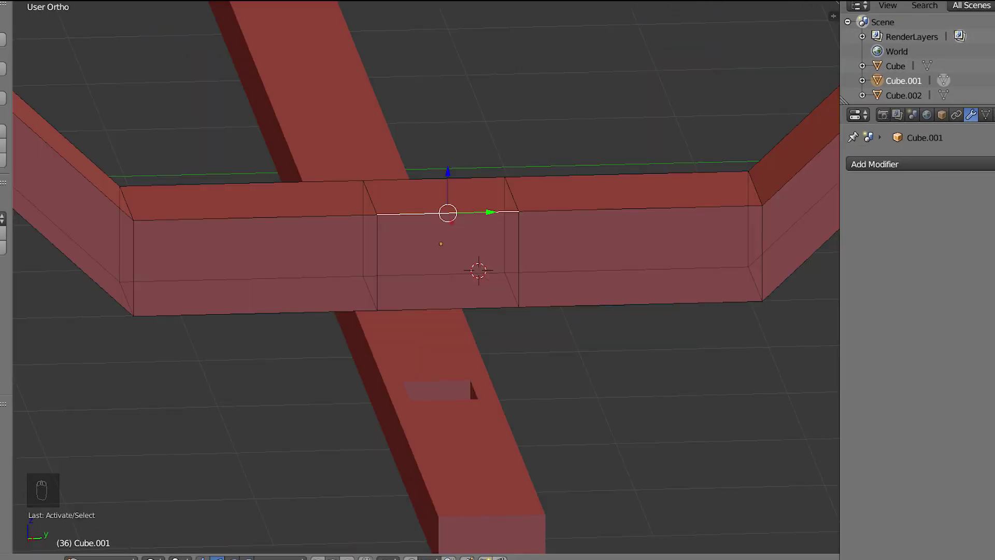
pyautogui.hotkey('ctrl', 'r')
pyautogui.click(442, 249)
# In top view, move the U-shaped piece along X far enough to expose part of the beam's rectangular hole
pyautogui.press('KP_7')
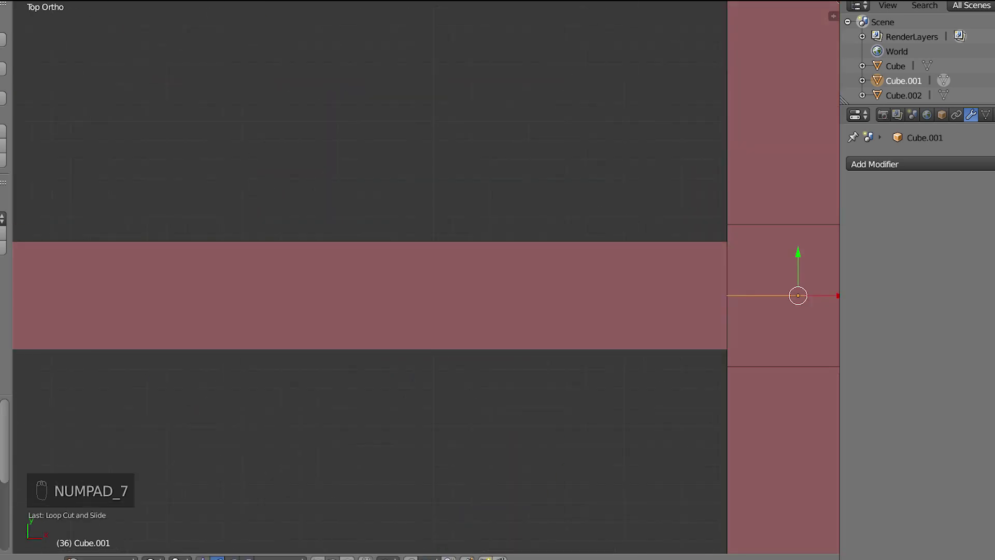
pyautogui.keyDown('shift'); pyautogui.moveTo(673, 295); pyautogui.dragTo(421, 261, button='middle'); pyautogui.keyUp('shift')
pyautogui.keyDown('shift'); pyautogui.moveTo(546, 262); pyautogui.dragTo(477, 263, button='middle'); pyautogui.keyUp('shift')
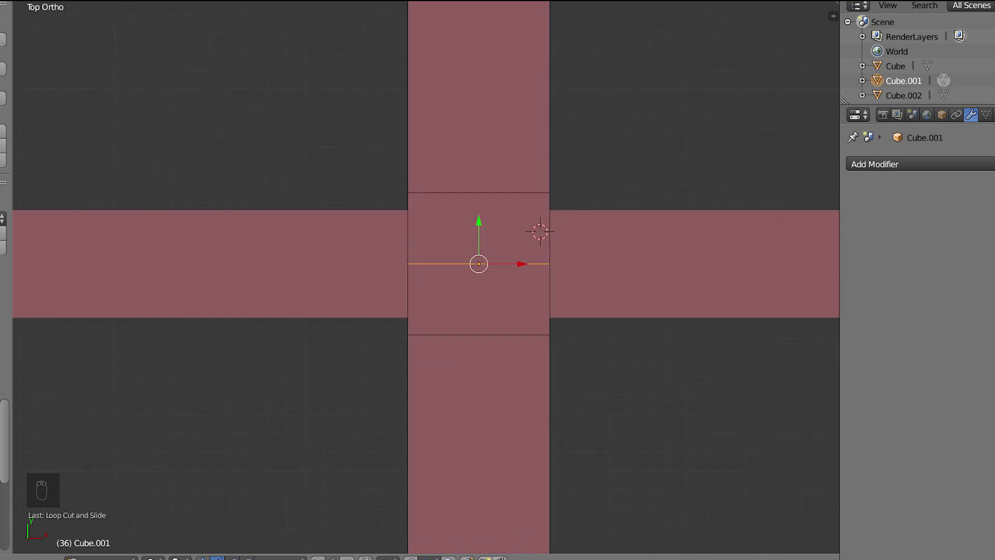
pyautogui.press('Tab')
pyautogui.moveTo(520, 263); pyautogui.dragTo(453, 262)
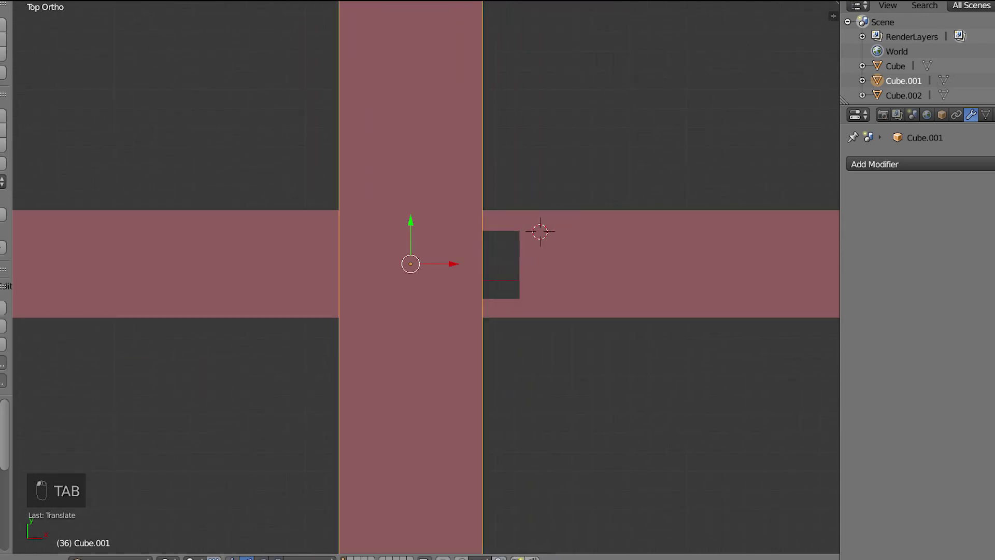
# Align the central edge loop with the hole's upper edge and add a second loop cut level with its lower edge
pyautogui.press('Tab')
pyautogui.hotkey('ctrl', 'r')
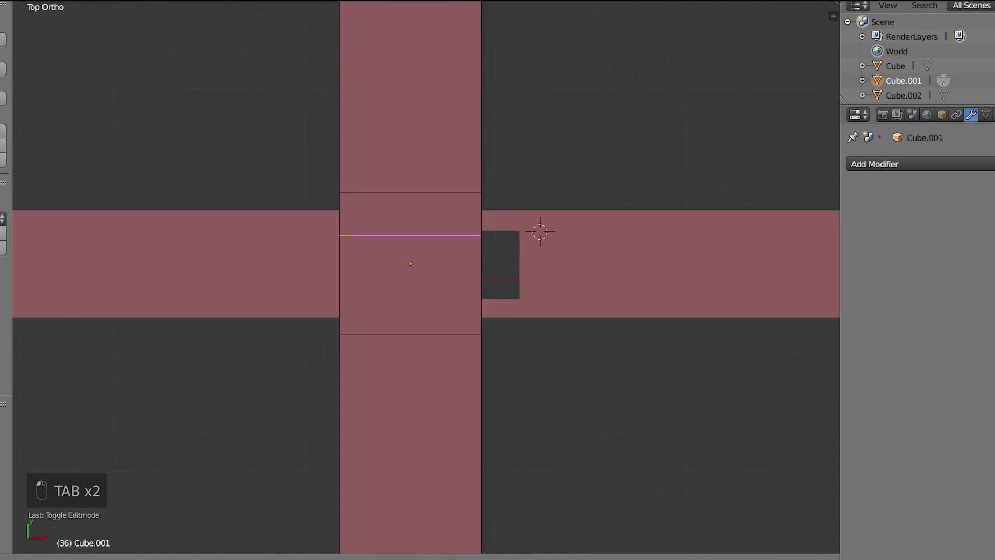
pyautogui.moveTo(411, 191); pyautogui.dragTo(411, 189)
pyautogui.hotkey('ctrl', 'r')
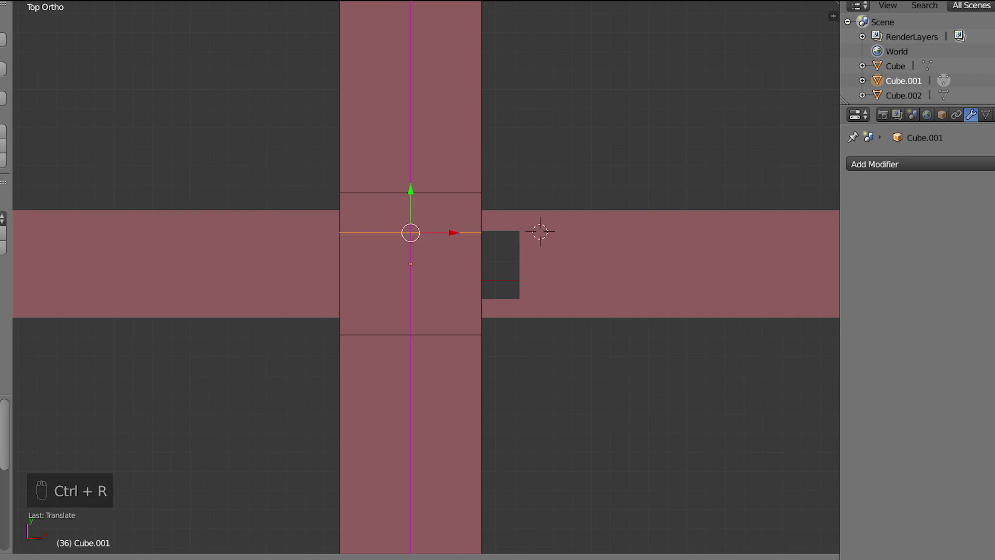
pyautogui.click(410, 284)
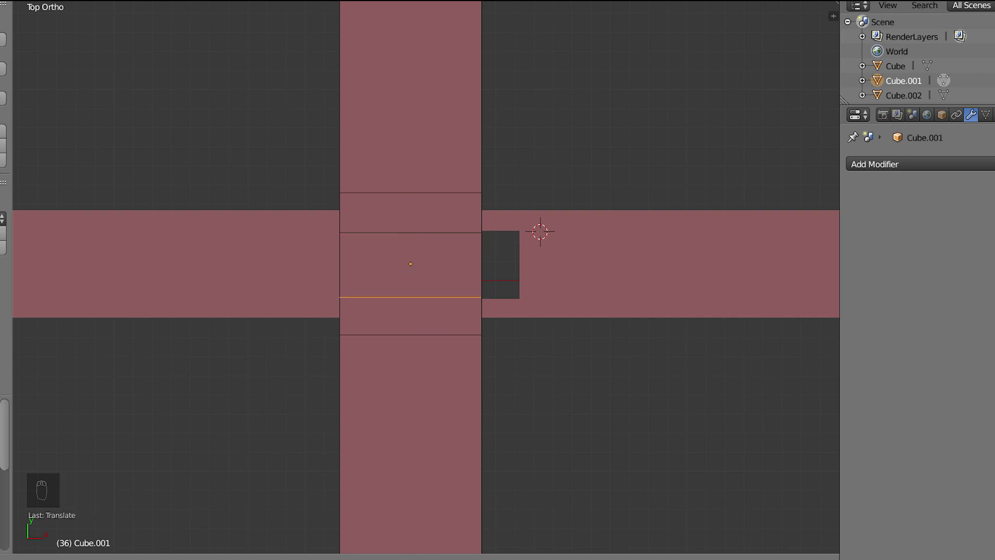
pyautogui.click(411, 297)
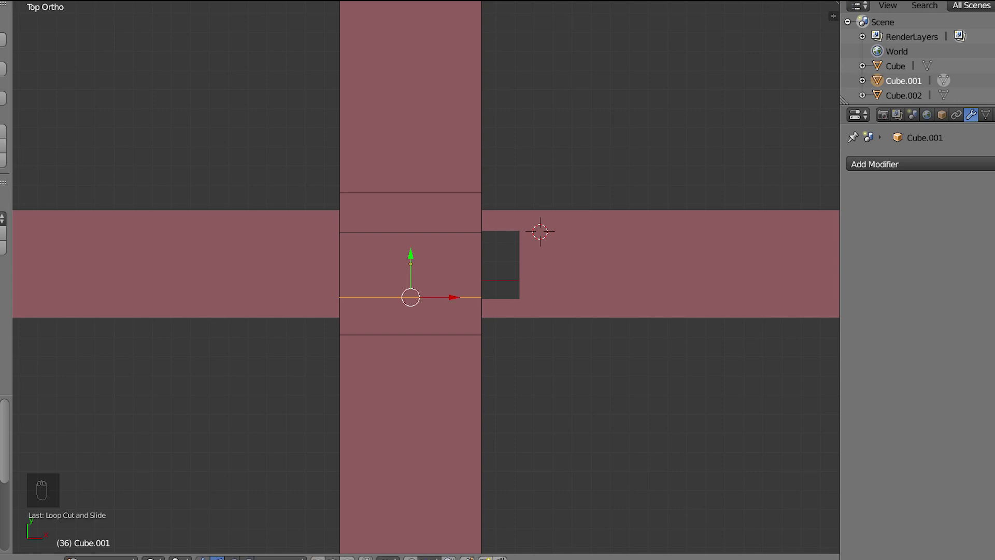
# Add a loop cut between the two hole-aligned loops, slightly above their midpoint
pyautogui.hotkey('ctrl', 'r')
pyautogui.press('Escape')
pyautogui.hotkey('ctrl', 'r')
pyautogui.click(411, 264)
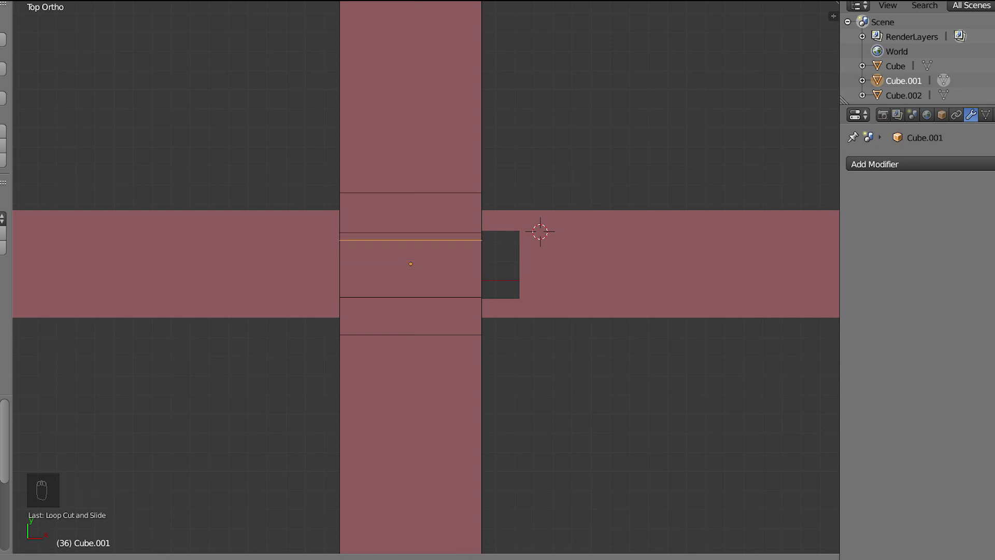
pyautogui.click(410, 260)
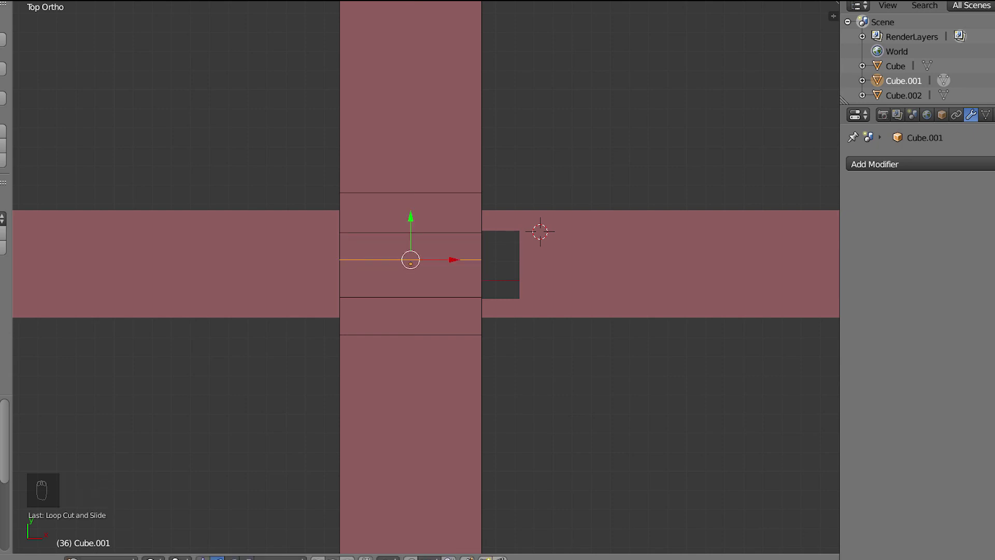
# Add another loop cut midway between the new inner loop and the loop at the hole's lower edge
pyautogui.moveTo(426, 277); pyautogui.dragTo(413, 254, button='middle')
pyautogui.hotkey('ctrl', 'r')
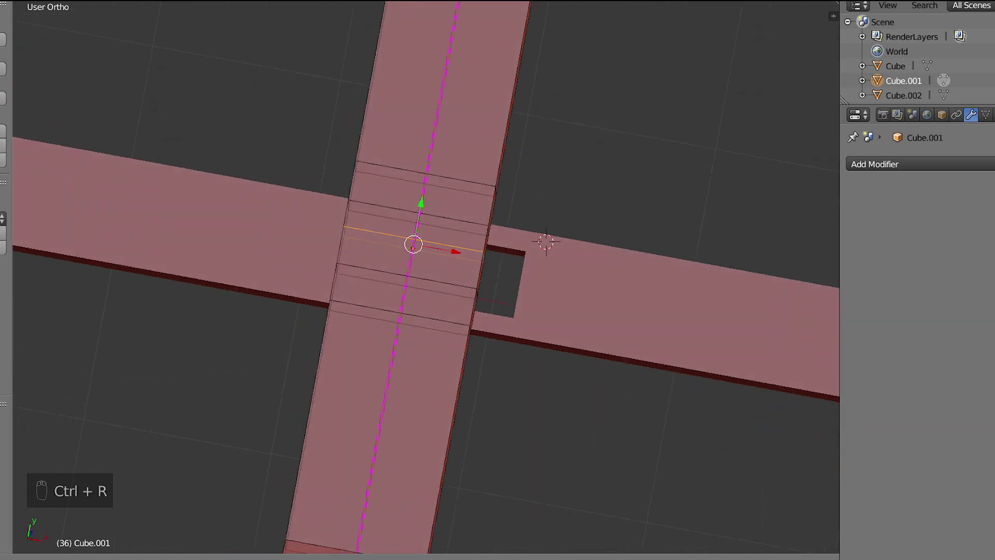
pyautogui.click(411, 258)
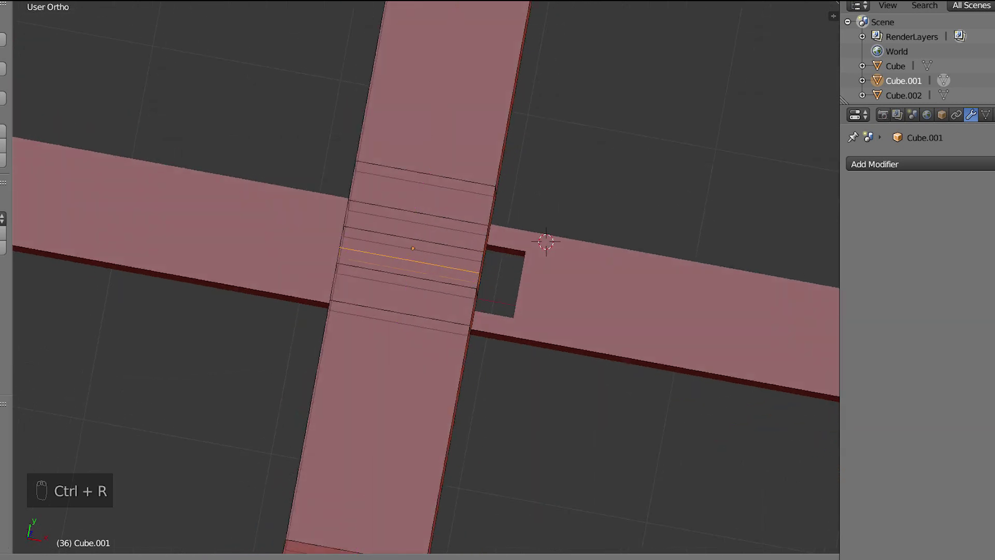
pyautogui.rightClick(412, 248)
pyautogui.moveTo(413, 248); pyautogui.dragTo(410, 285, button='middle')
# Show the top view in wireframe and move the U-shaped piece along X until it is centred over the hole
pyautogui.press('KP_7')
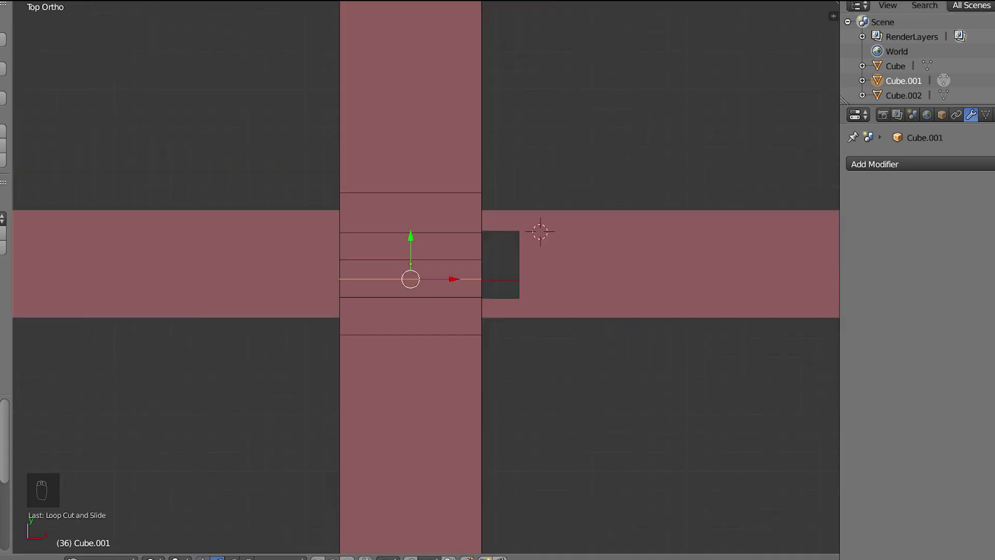
pyautogui.press('z')
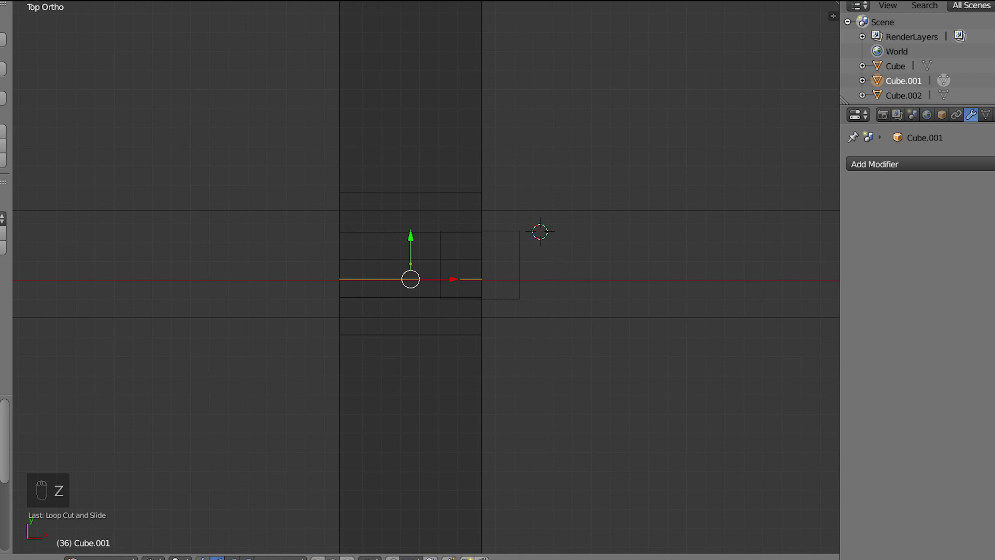
pyautogui.press('Tab')
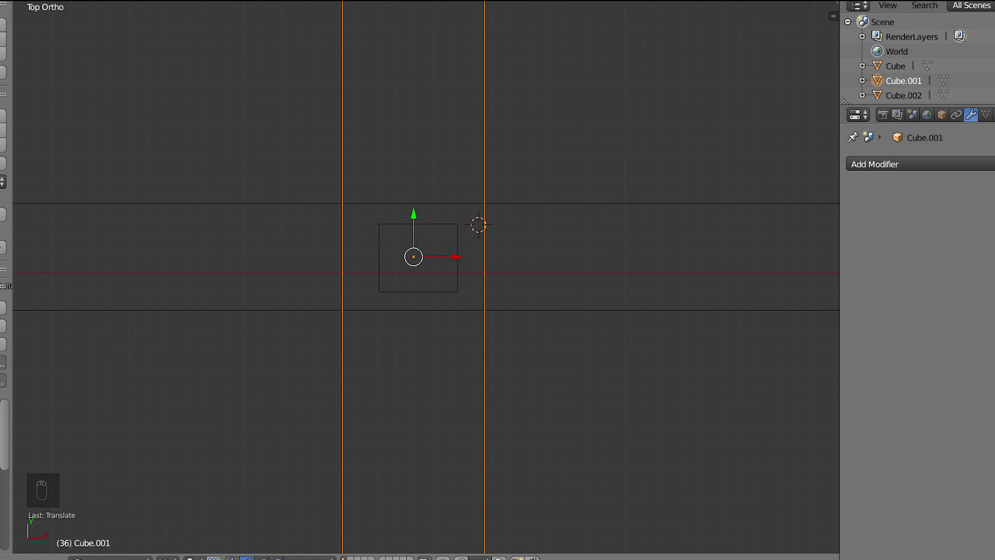
# Add two lengthwise loop cuts to the U-shaped piece, aligned with the hole's left and right edges
pyautogui.press('Tab')
pyautogui.hotkey('ctrl', 'r')
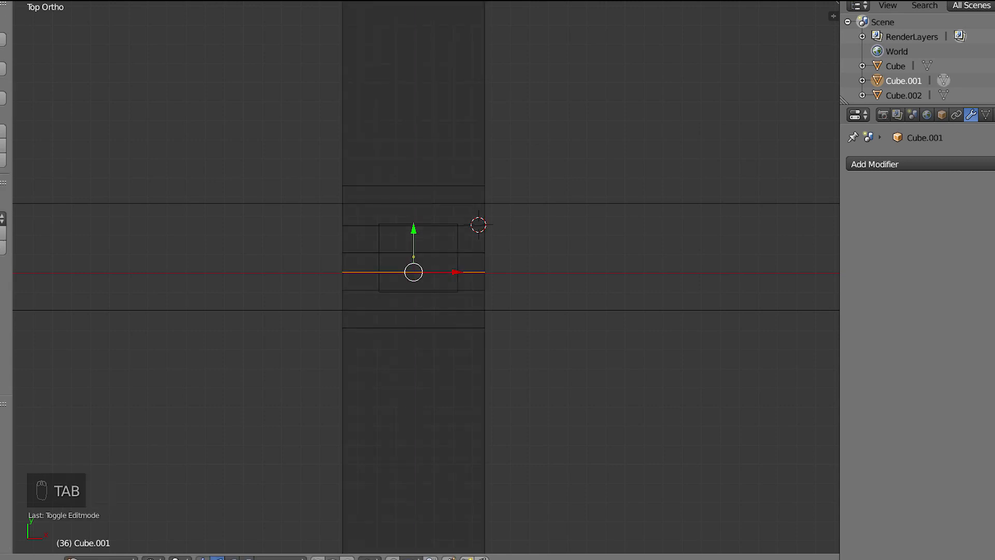
pyautogui.click(382, 249)
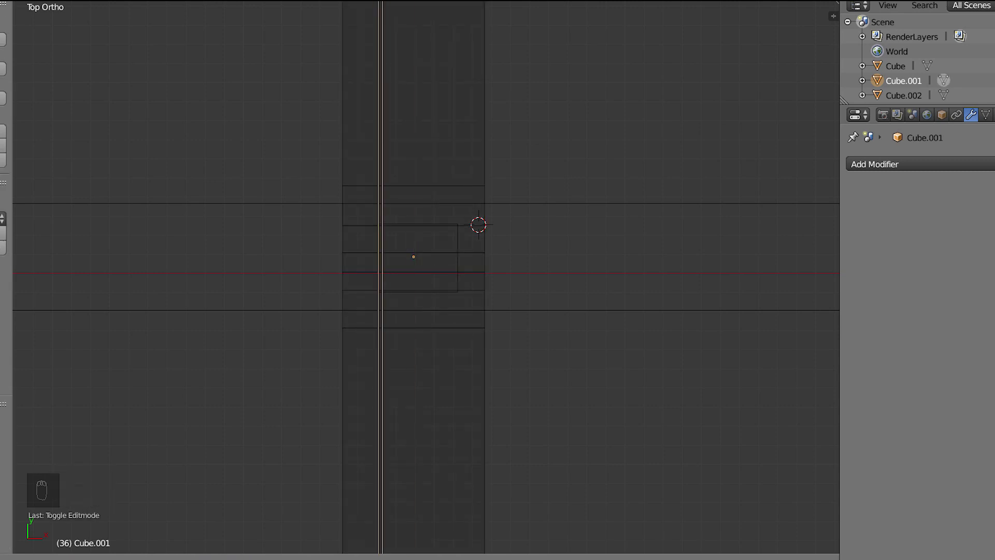
pyautogui.click(382, 249)
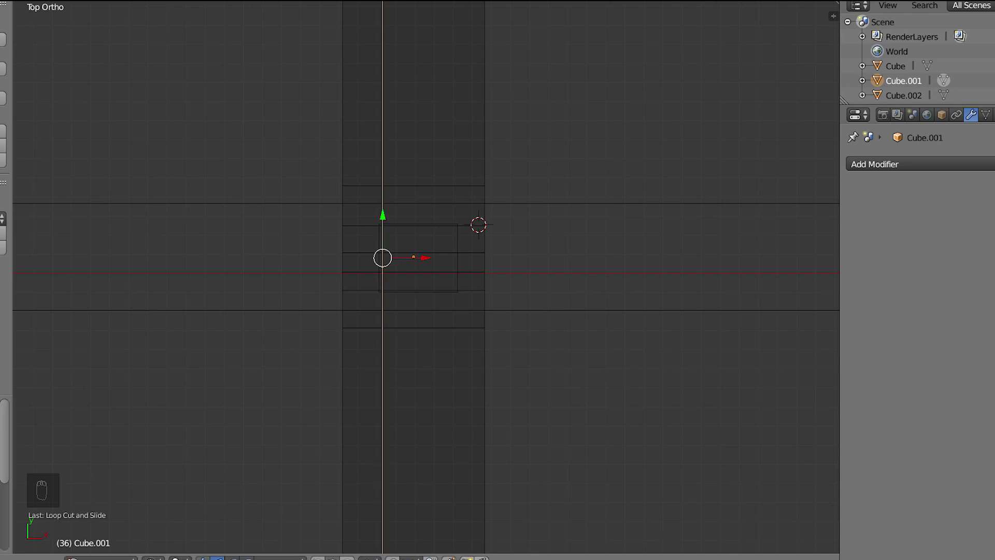
pyautogui.hotkey('ctrl', 'r')
pyautogui.click(425, 249)
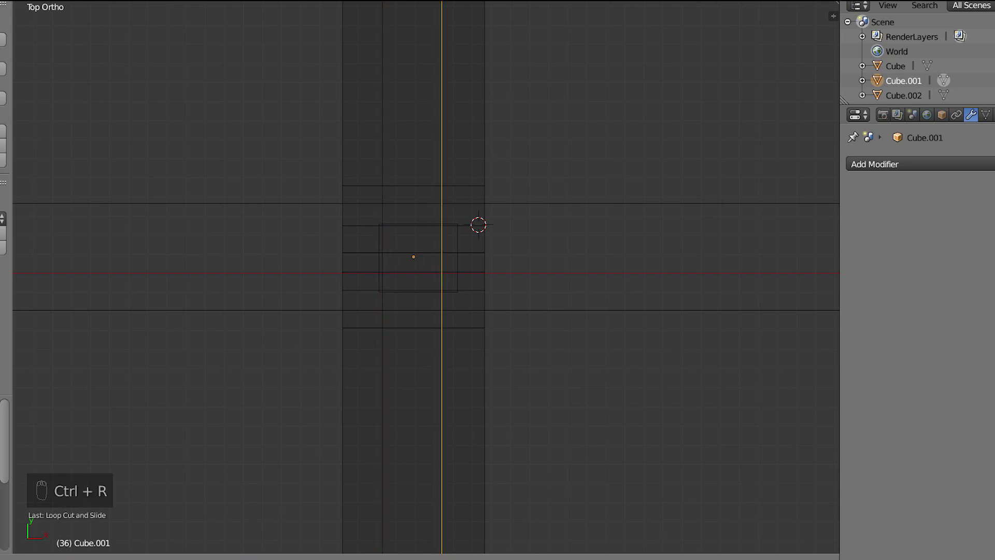
pyautogui.click(453, 249)
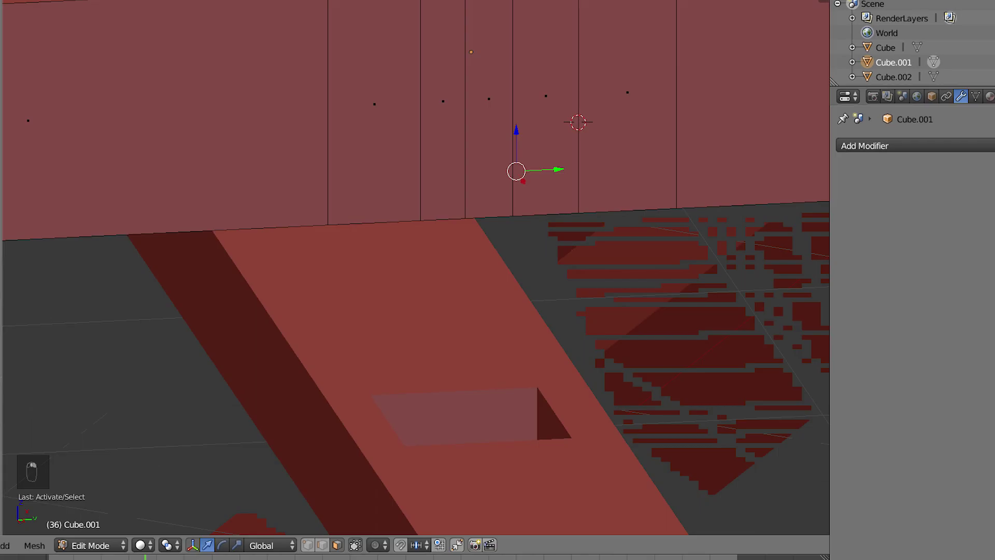
# Extrude the two outer underside faces above the hole downward through the beam as separate prongs
pyautogui.press('e')
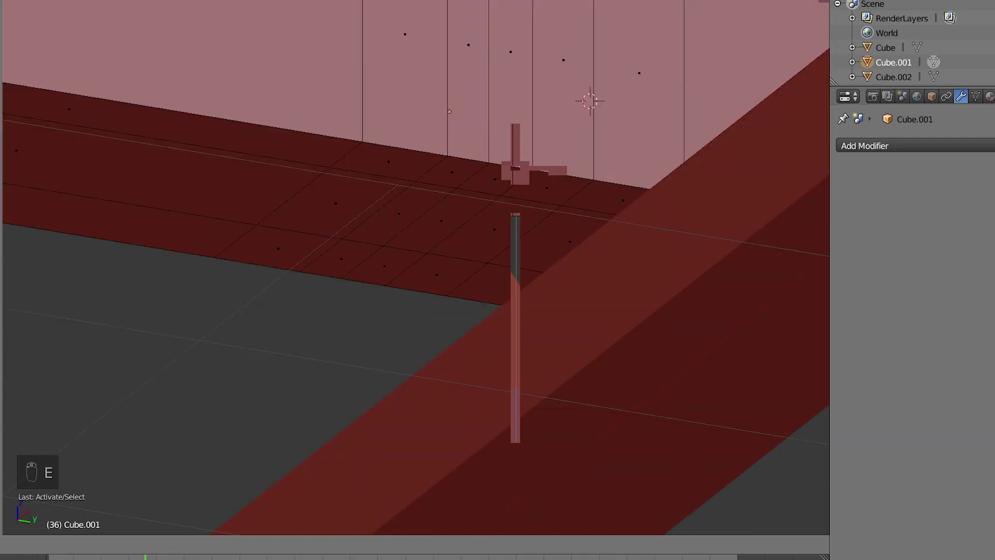
pyautogui.click(516, 440)
pyautogui.keyDown('shift'); pyautogui.moveTo(515, 441); pyautogui.dragTo(408, 199, button='middle'); pyautogui.keyUp('shift')
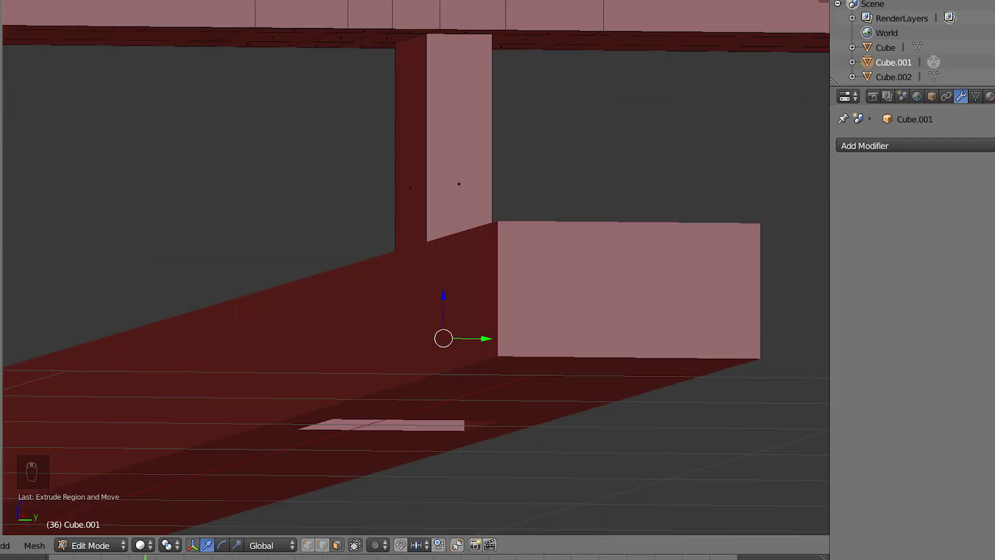
pyautogui.rightClick(342, 41)
pyautogui.moveTo(342, 41)
pyautogui.mouseDown(button='middle')
pyautogui.moveTo(344, 5)
pyautogui.moveTo(342, 36)
pyautogui.mouseUp(button='middle')
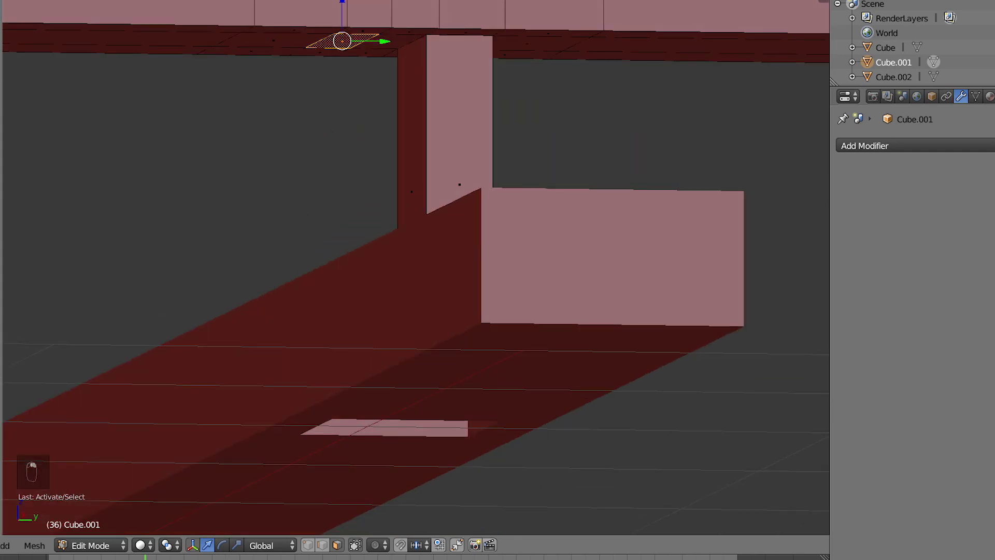
pyautogui.press('e')
pyautogui.click(342, 441)
pyautogui.moveTo(342, 440); pyautogui.dragTo(301, 495, button='middle')
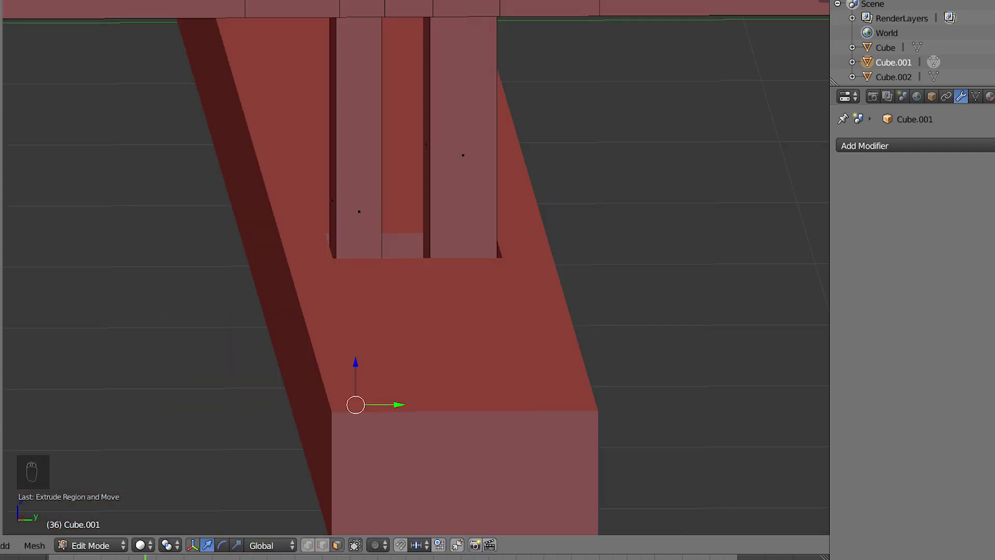
# Lower the U-shaped piece along Z until its underside sits just above the beam
pyautogui.moveTo(413, 152)
pyautogui.mouseDown()
pyautogui.moveTo(414, 85)
pyautogui.moveTo(414, 158)
pyautogui.mouseUp()
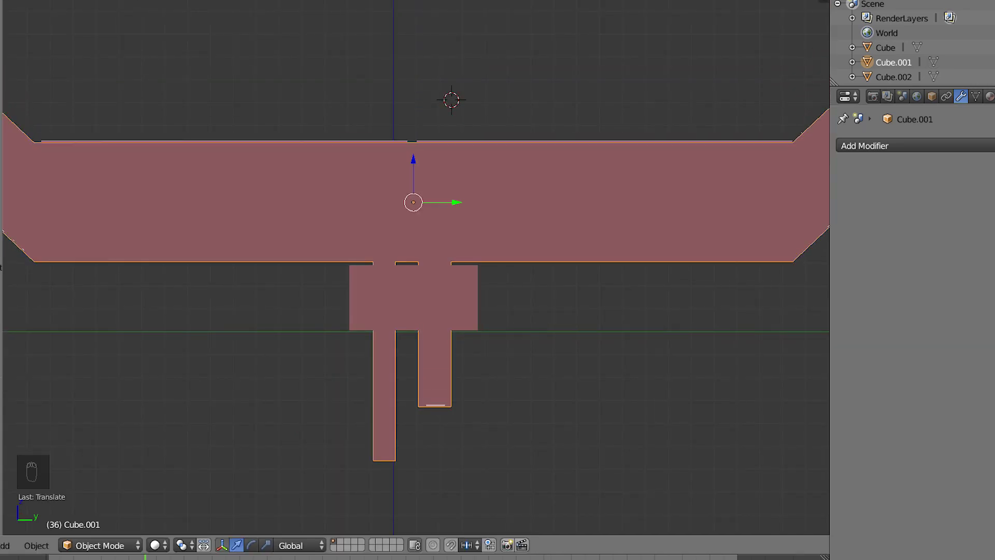
pyautogui.moveTo(414, 157)
pyautogui.keyDown('shift'); pyautogui.mouseDown(button='middle')
pyautogui.moveTo(407, 135)
pyautogui.moveTo(409, 155)
pyautogui.mouseUp(button='middle'); pyautogui.keyUp('shift')
pyautogui.scroll(2, 414, 259)
pyautogui.moveTo(414, 259)
pyautogui.mouseDown(button='middle')
pyautogui.moveTo(415, 218)
pyautogui.moveTo(415, 248)
pyautogui.mouseUp(button='middle')
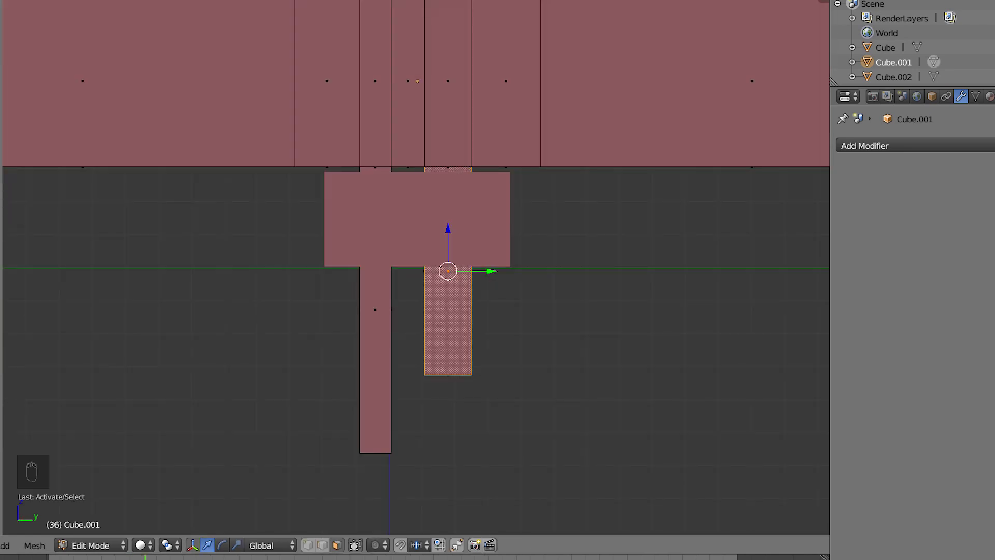
# Raise the end faces of both prongs along Z to the same level, slightly below the beam's underside
pyautogui.click(355, 545)
pyautogui.rightClick(447, 375)
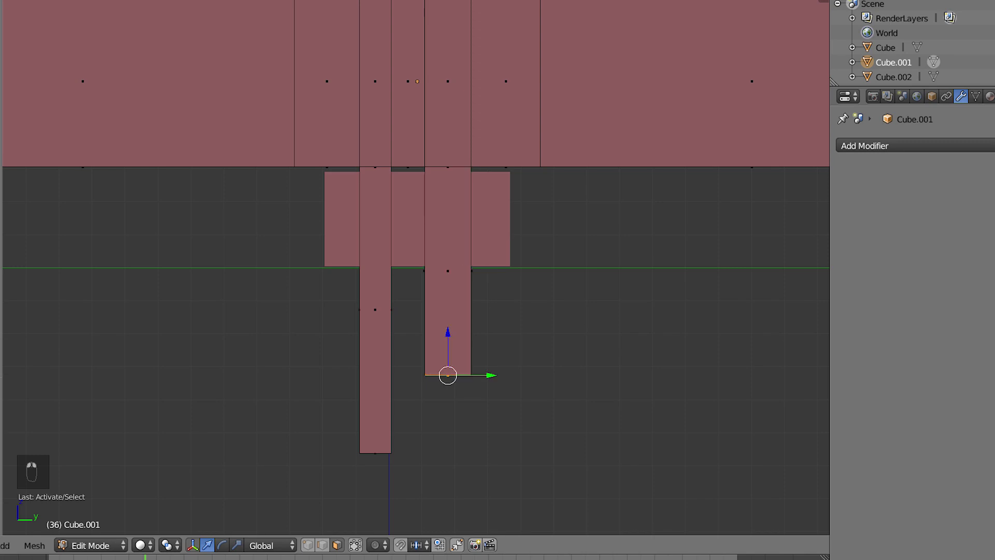
pyautogui.moveTo(375, 410); pyautogui.dragTo(375, 240)
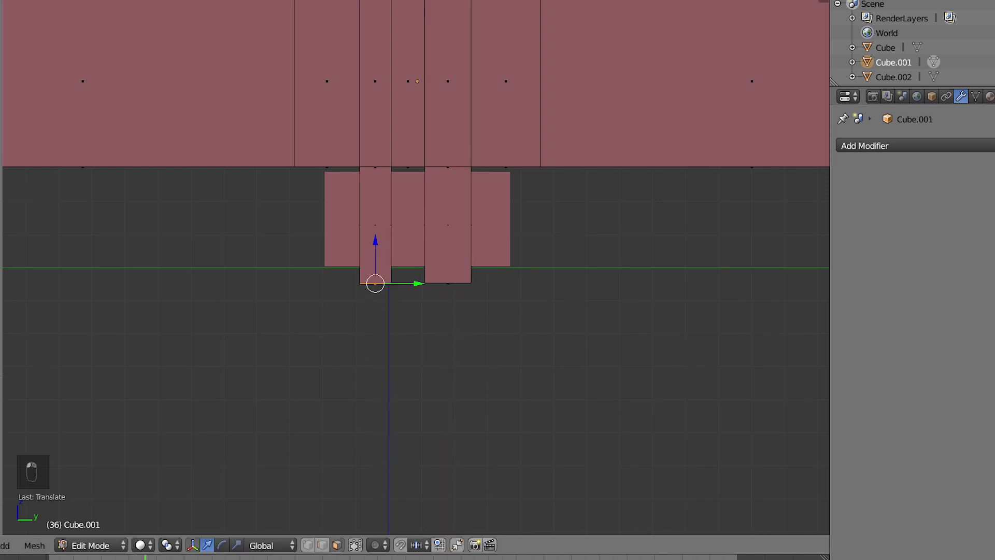
pyautogui.press('KP_1')
pyautogui.press('KP_3')
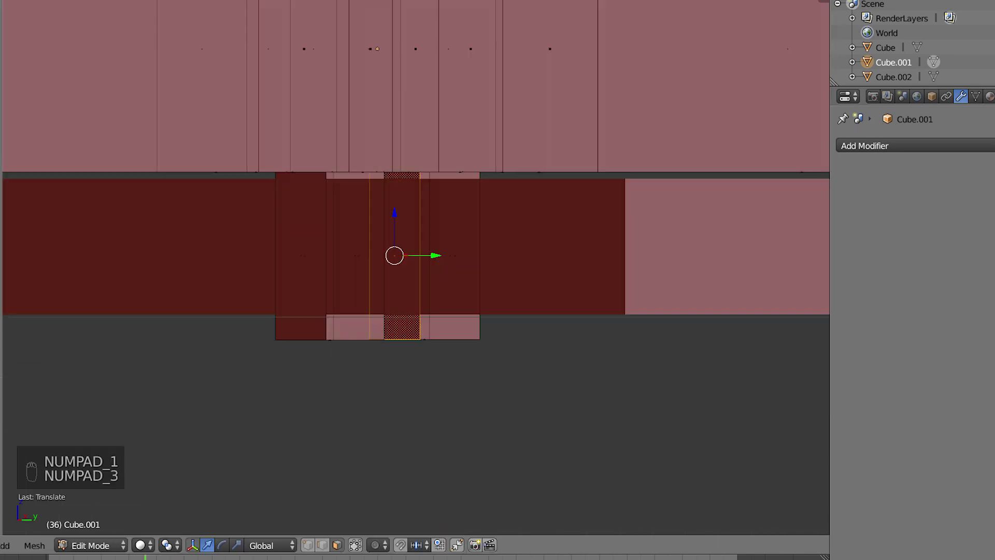
# Move the prongs' upper inner edges toward each other along Y so the gap between them tapers to a narrow top
pyautogui.click(322, 545)
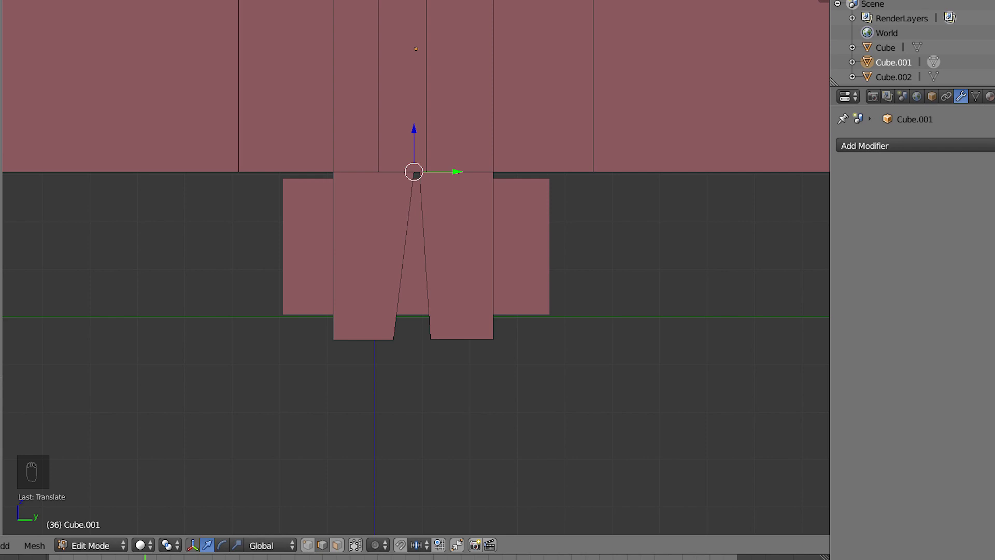
pyautogui.press('Tab')
pyautogui.press('Tab')
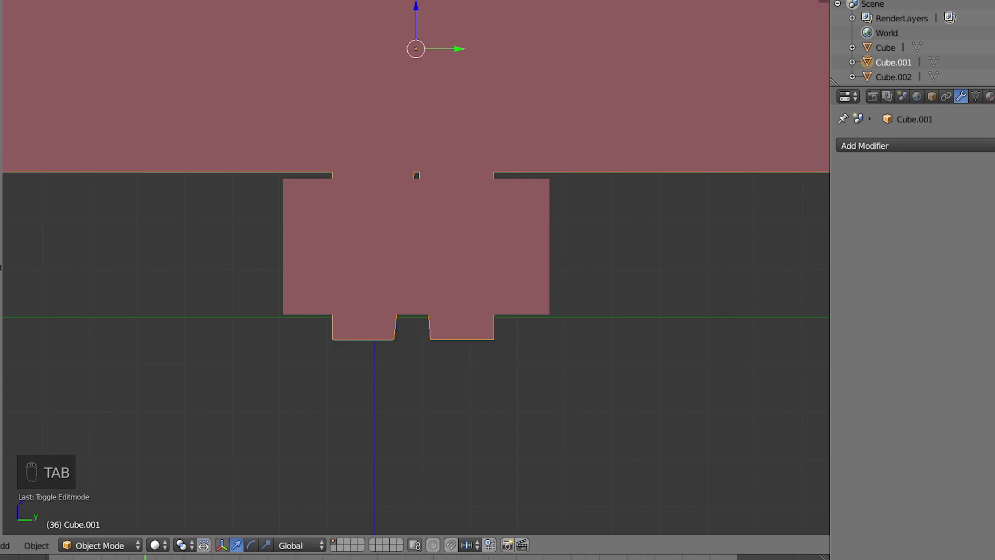
# Extrude the end faces of both prongs a short distance downward to form an extra segment below the beam
pyautogui.rightClick(462, 339)
pyautogui.keyDown('shift'); pyautogui.rightClick(363, 339); pyautogui.keyUp('shift')
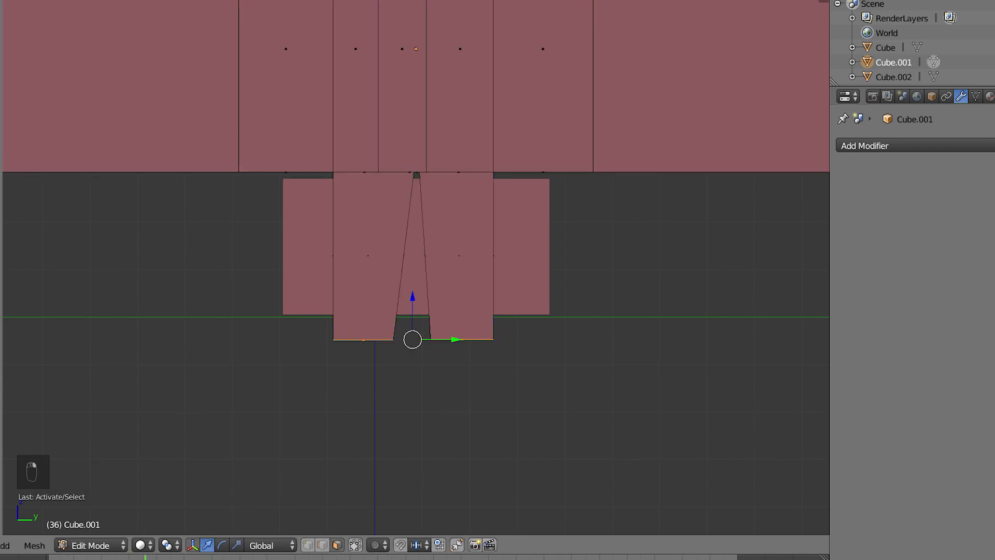
pyautogui.press('Tab')
pyautogui.press('Tab')
pyautogui.press('KP_7')
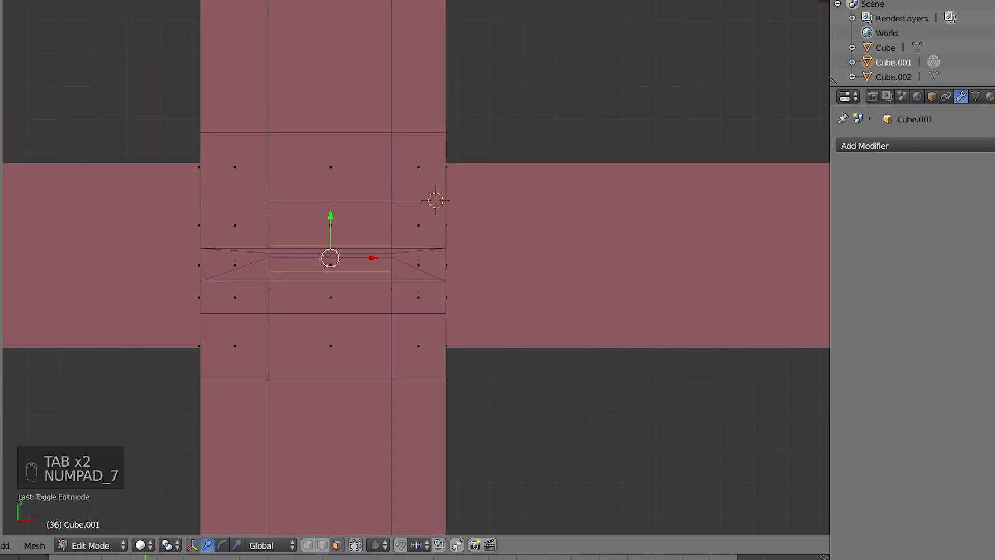
pyautogui.press('KP_3')
pyautogui.press('e')
pyautogui.press('Return')
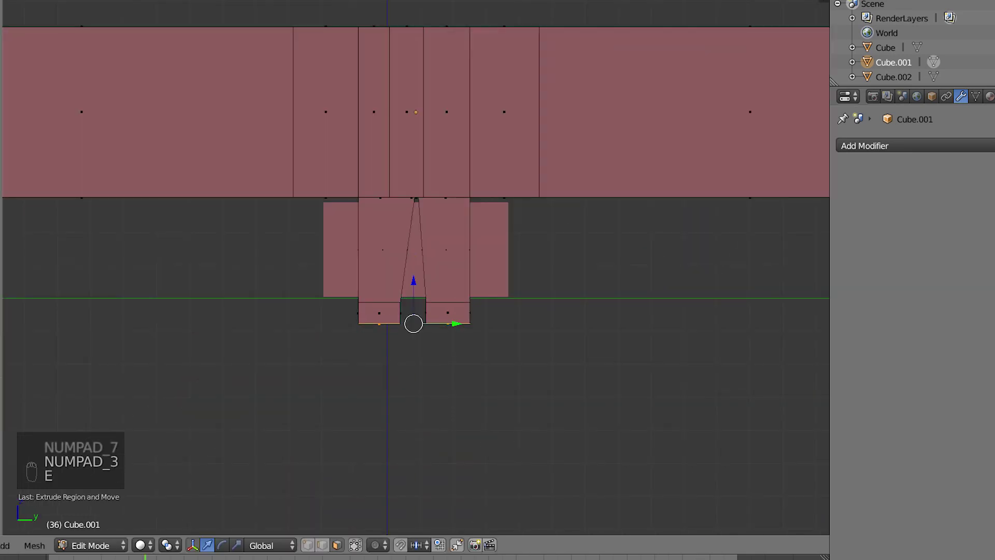
# Extrude the outer side face of the right prong's lower segment outward and rotate it into a slanted hook overhanging the beam's underside
pyautogui.rightClick(470, 313)
pyautogui.scroll(3, 470, 252)
pyautogui.press('e')
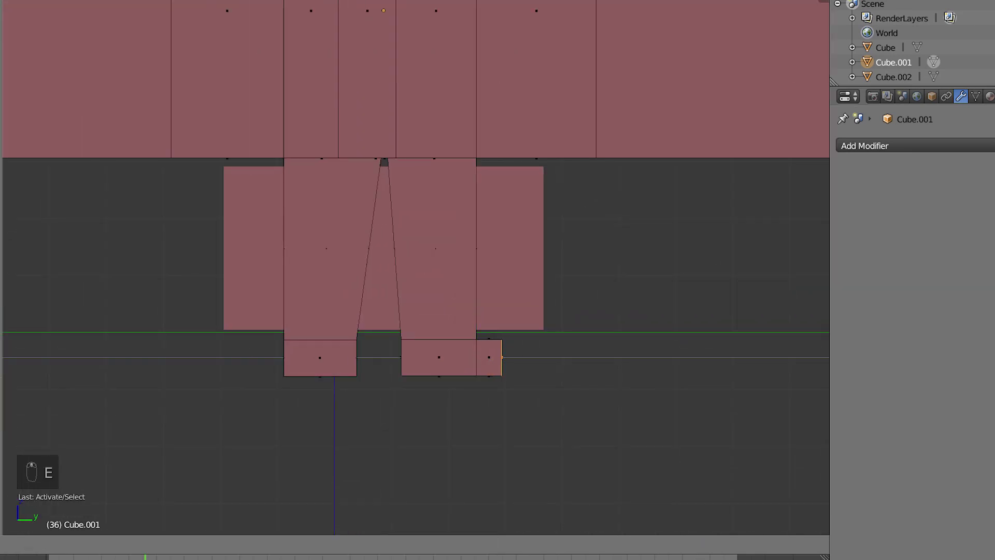
pyautogui.press('Return')
pyautogui.press('r')
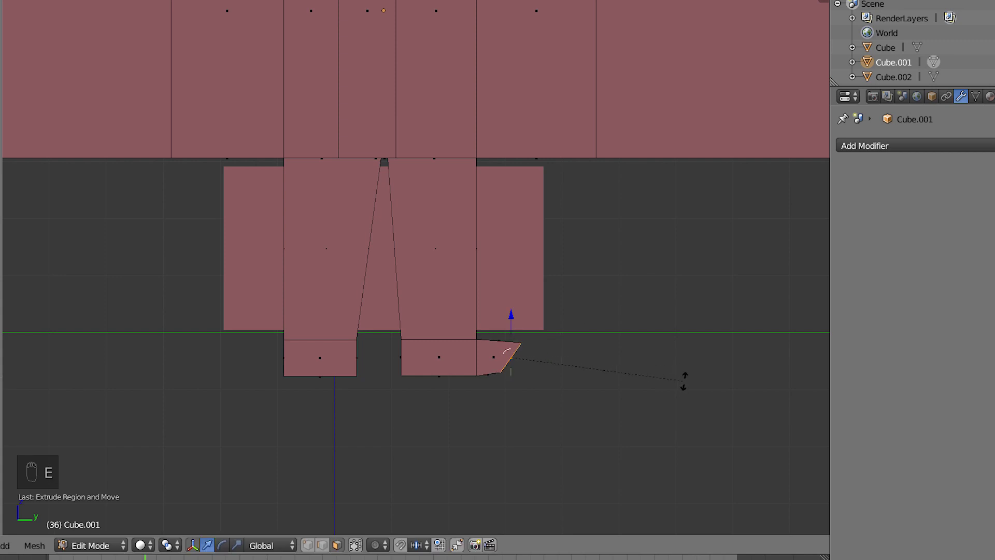
pyautogui.click(683, 380)
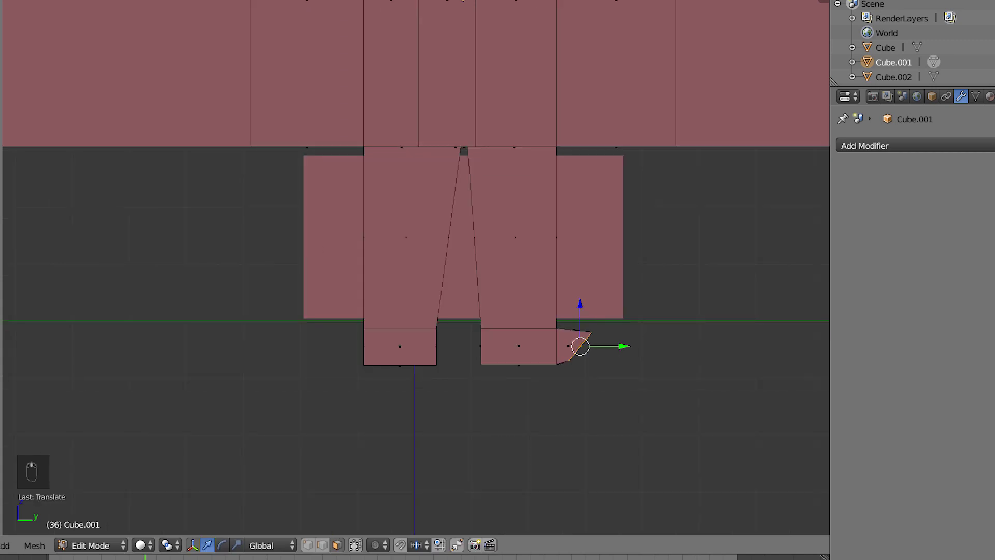
# Form a mirrored slanted hook on the left prong by extruding its lower outer face outward and rotating it, and leave mesh editing
pyautogui.rightClick(363, 347)
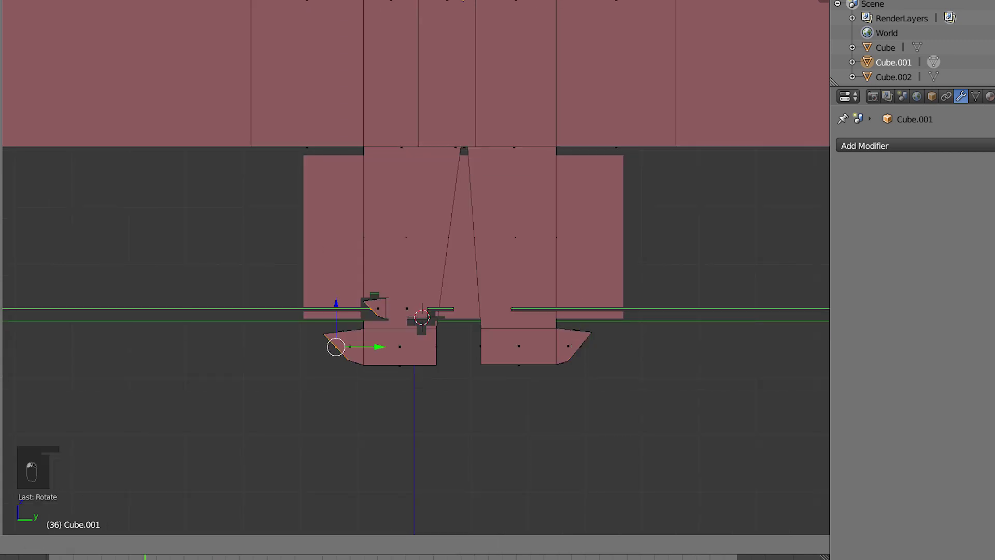
pyautogui.moveTo(373, 309); pyautogui.dragTo(381, 228, button='middle')
pyautogui.press('Tab')
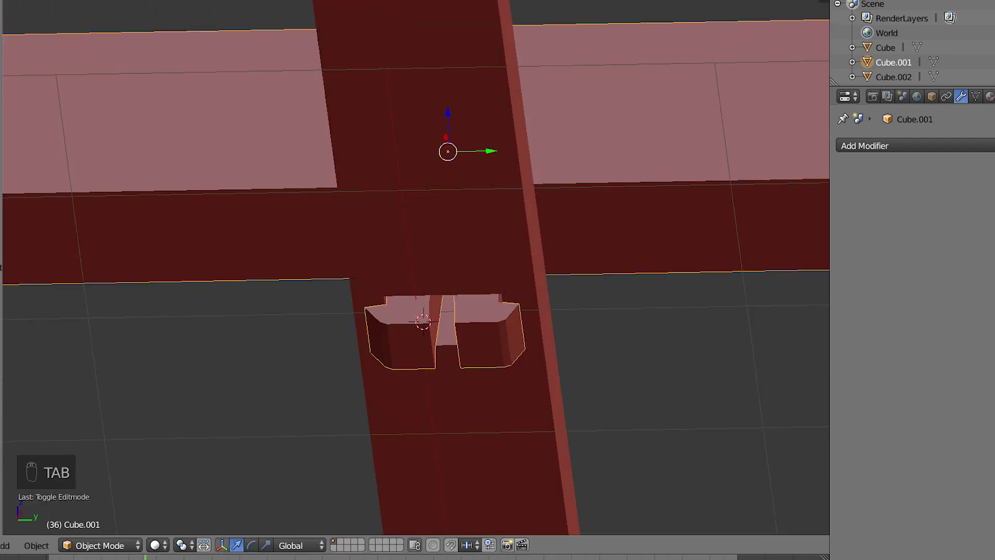
pyautogui.moveTo(415, 267); pyautogui.dragTo(441, 306, button='middle')
# Raise the whole U-shaped piece along Z until its hooked prongs are clear above the beam
pyautogui.press('KP_3')
pyautogui.press('Tab')
pyautogui.scroll(-3, 414, 267)
pyautogui.press('Tab')
pyautogui.keyDown('shift'); pyautogui.moveTo(432, 169); pyautogui.dragTo(437, 224, button='middle'); pyautogui.keyUp('shift')
pyautogui.moveTo(438, 182); pyautogui.dragTo(438, 58)
# Examine the hooked prongs and the beam's rectangular hole from the side and in perspective
pyautogui.moveTo(437, 58); pyautogui.dragTo(568, 55, button='middle')
pyautogui.scroll(-5, 414, 267)
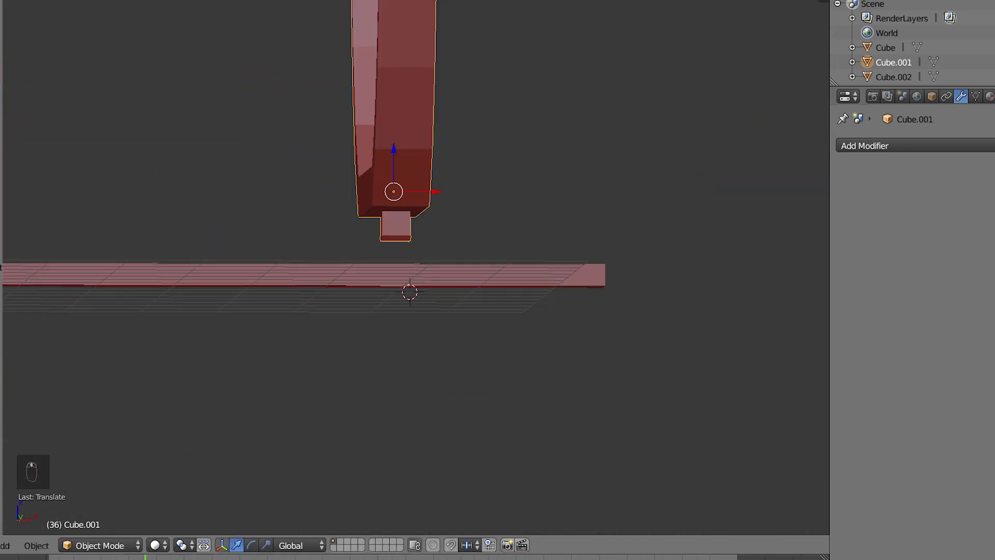
pyautogui.moveTo(415, 267); pyautogui.dragTo(274, 305, button='middle')
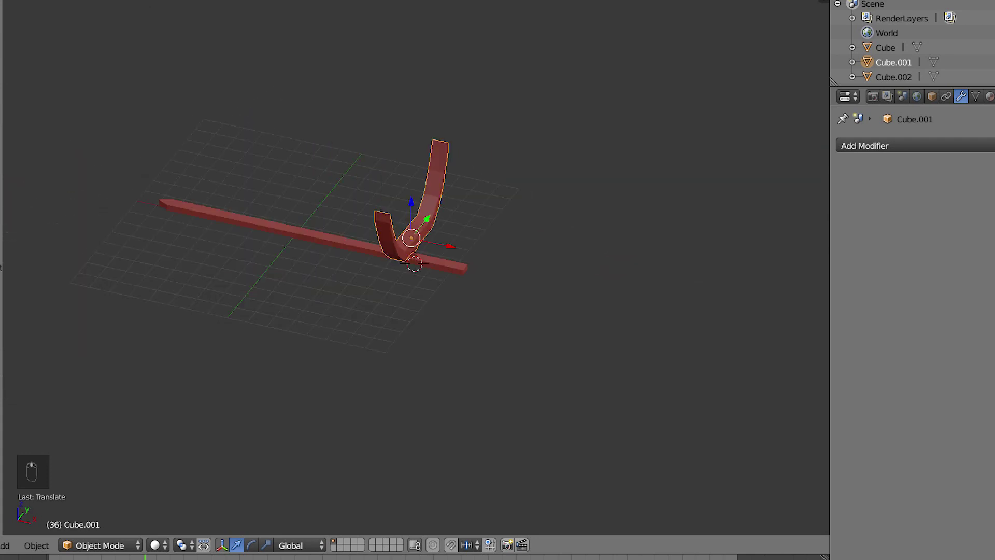
pyautogui.keyDown('shift'); pyautogui.moveTo(415, 259); pyautogui.dragTo(399, 314, button='middle'); pyautogui.keyUp('shift')
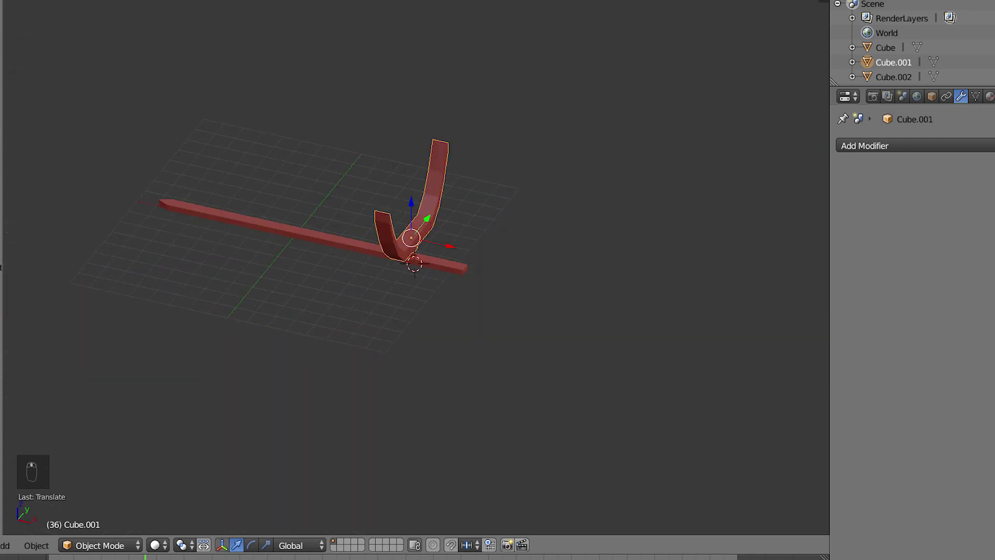
pyautogui.scroll(6, 415, 267)
pyautogui.moveTo(415, 266); pyautogui.dragTo(350, 241, button='middle')
pyautogui.scroll(4, 414, 259)
pyautogui.keyDown('shift'); pyautogui.moveTo(363, 207); pyautogui.dragTo(469, 294, button='middle'); pyautogui.keyUp('shift')
pyautogui.scroll(-2, 469, 294)
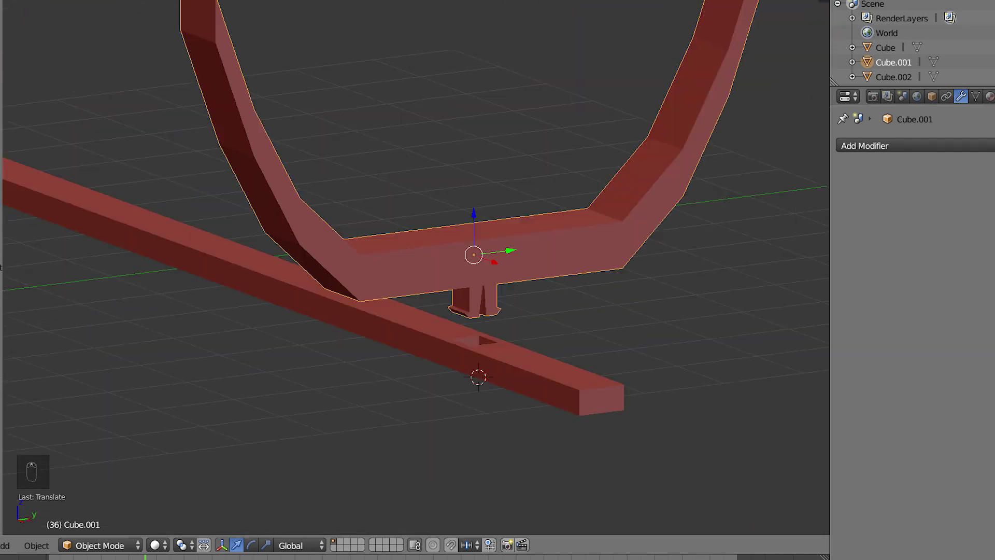